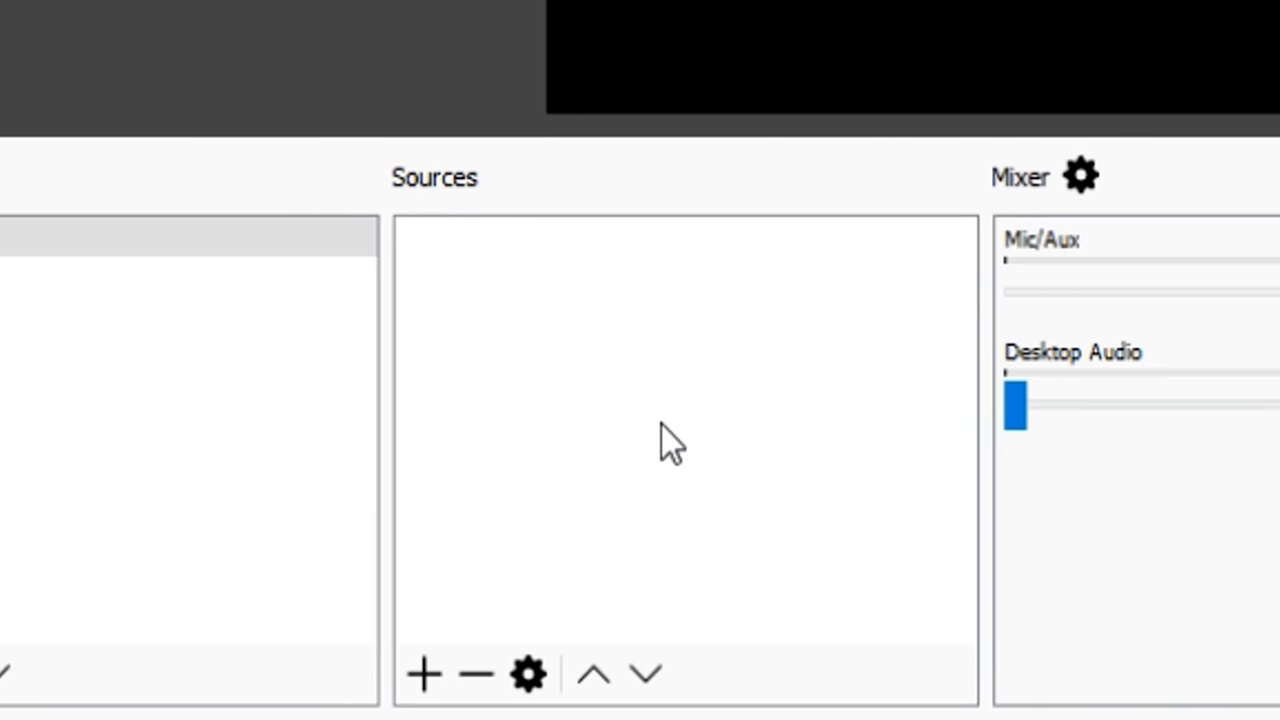
Step: Add a Game Capture source named 'Minecraft' from the Sources panel's context menu
right_click(257, 614)
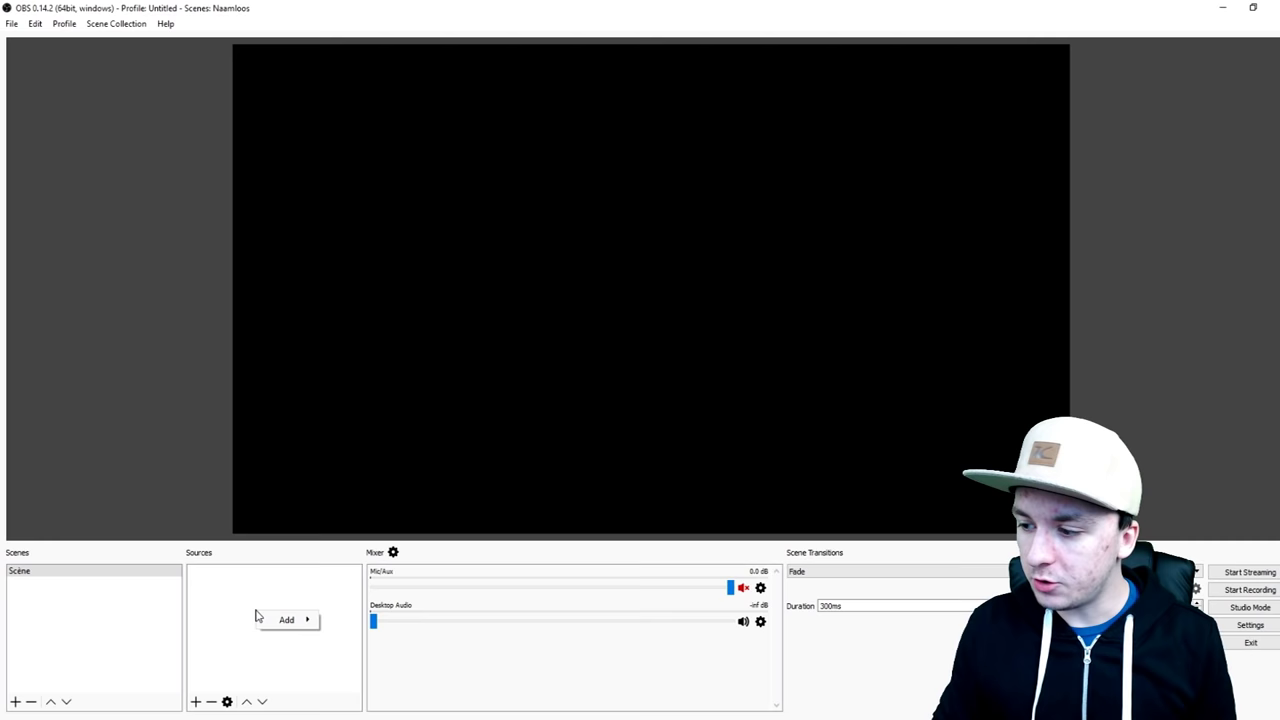
mouse_move(397, 430)
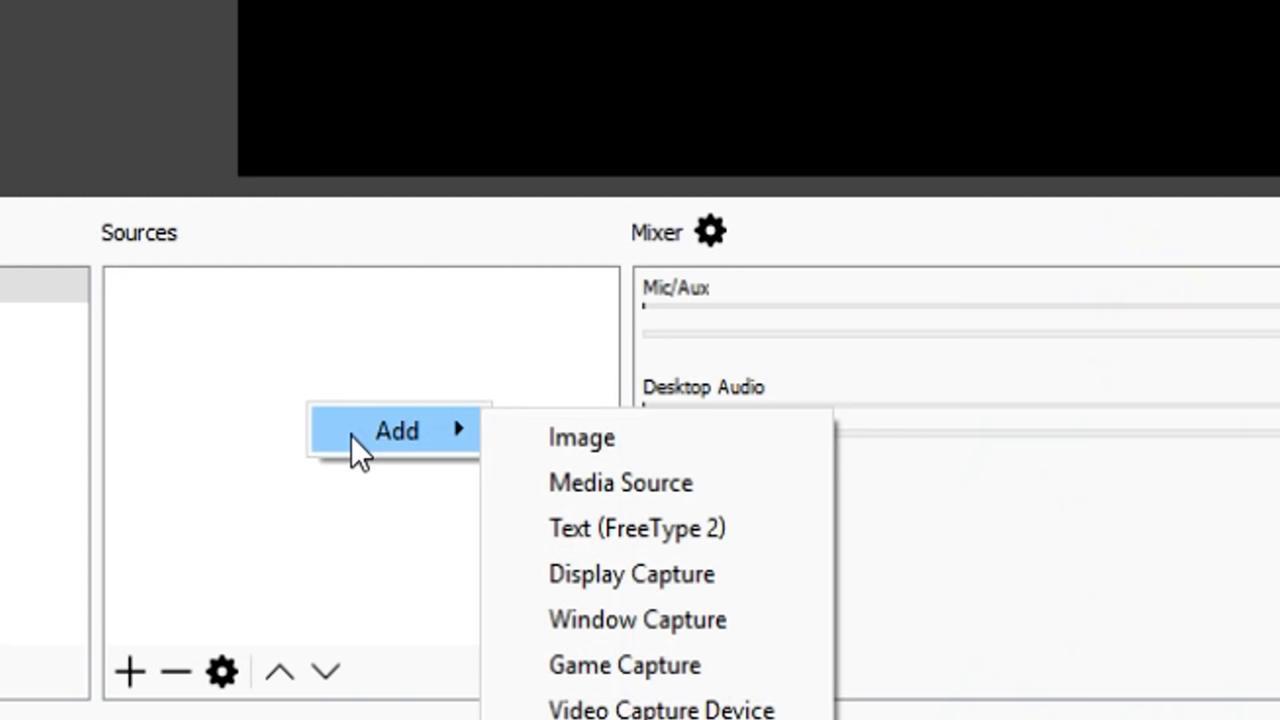
click(752, 668)
text(Mine)
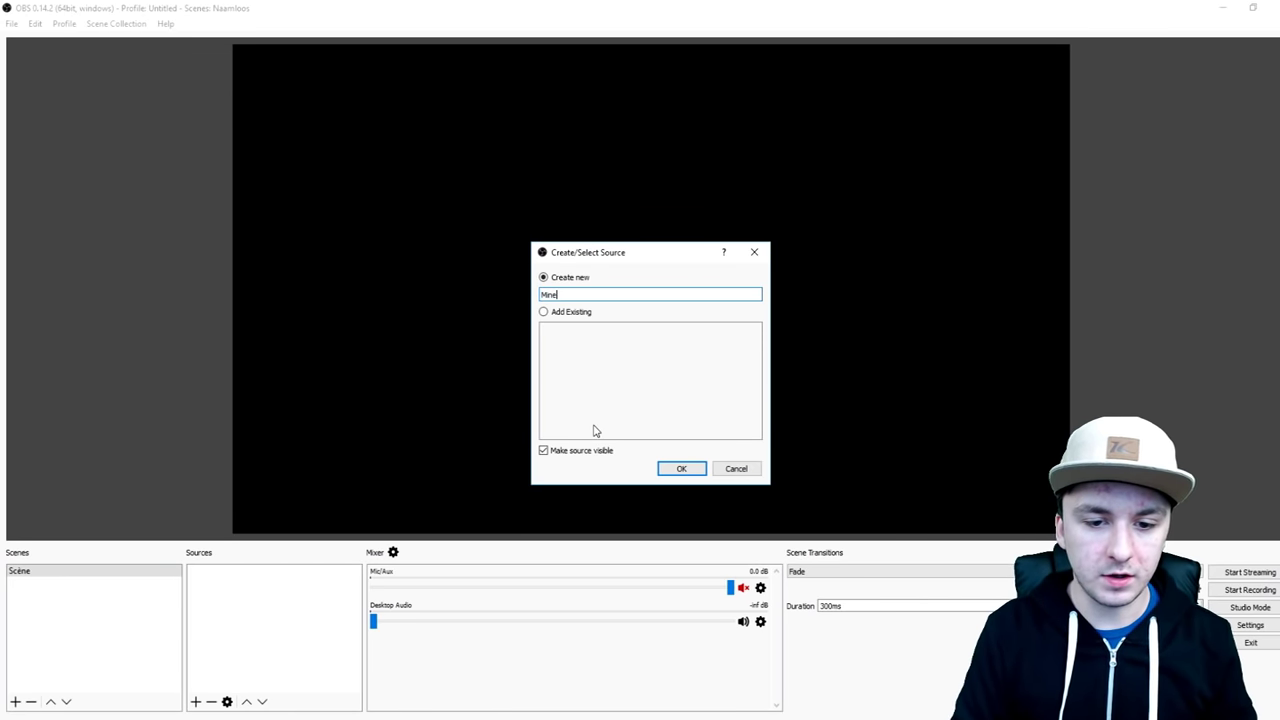
text(craft)
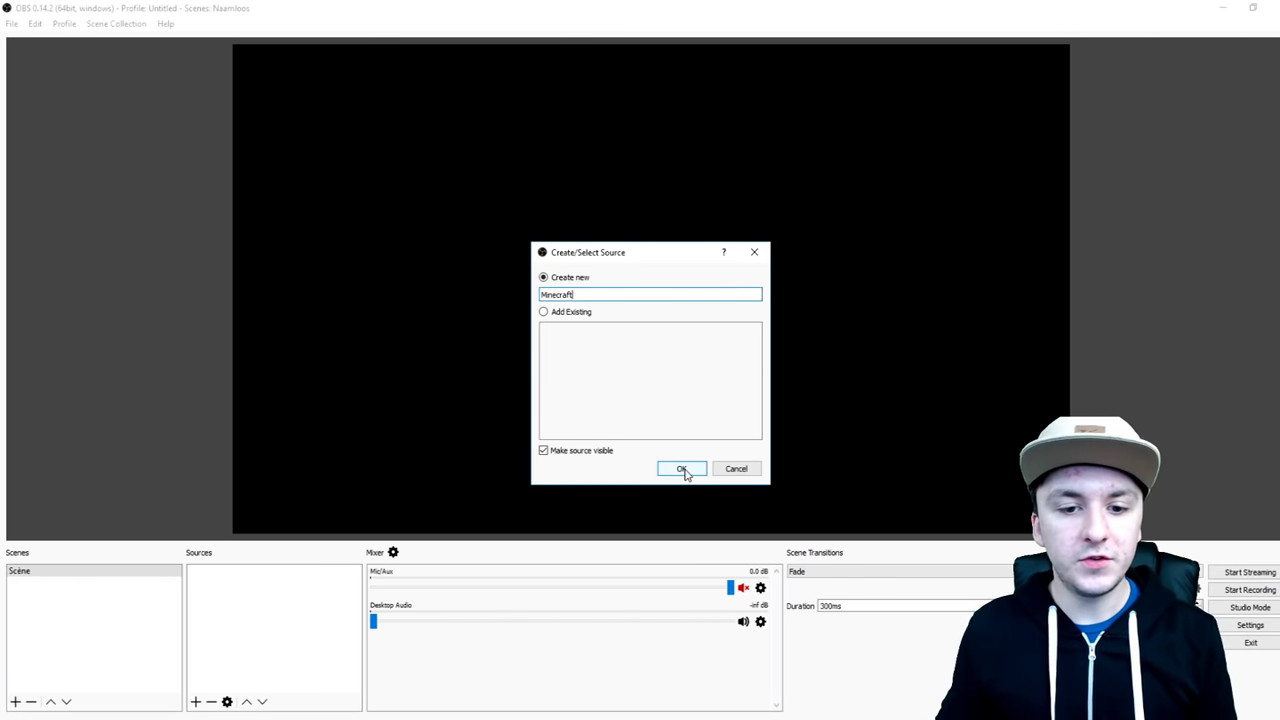
click(682, 469)
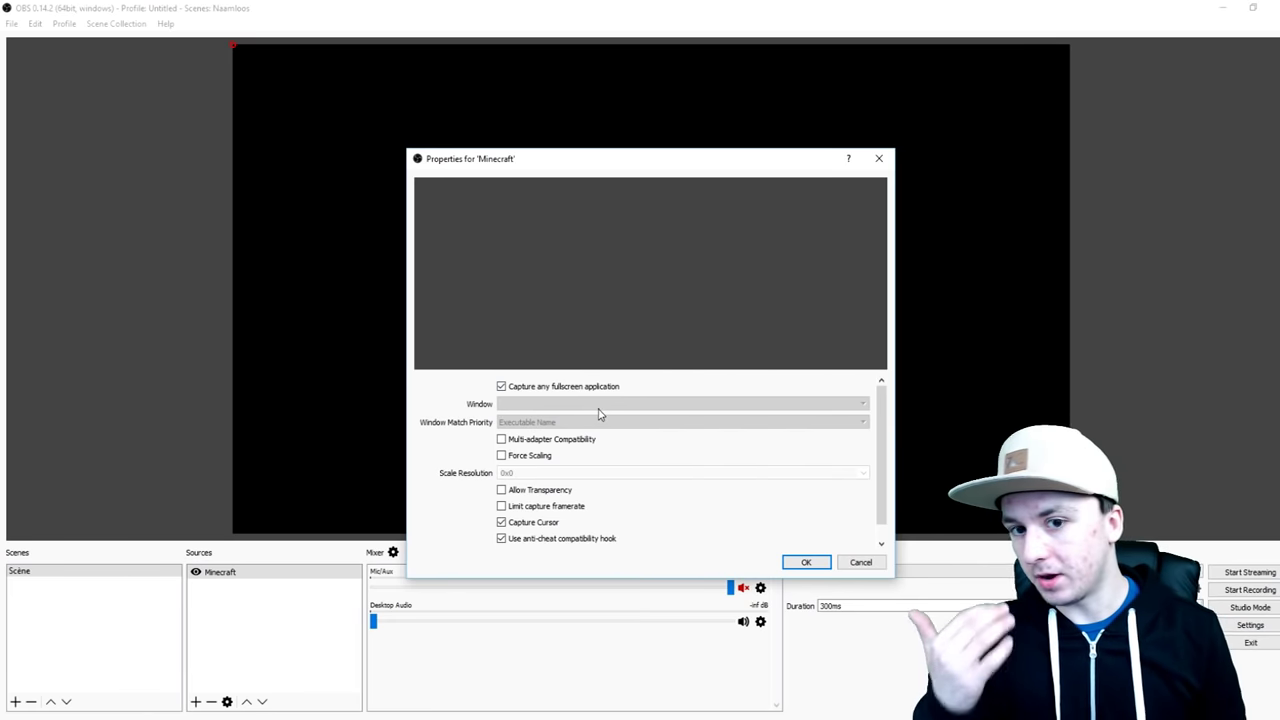
Step: Capture only the '[javaw.exe]: Minecraft 1.8.9' window, matched by executable name, instead of any fullscreen application
click(591, 389)
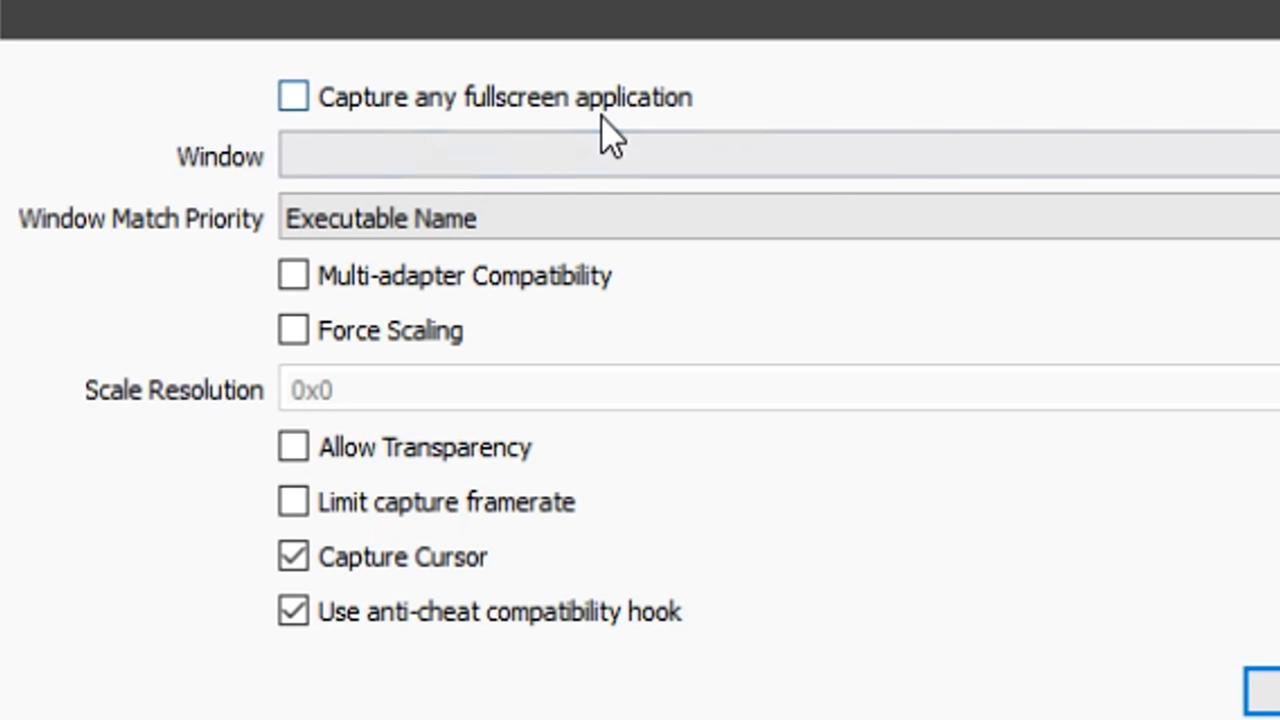
click(417, 157)
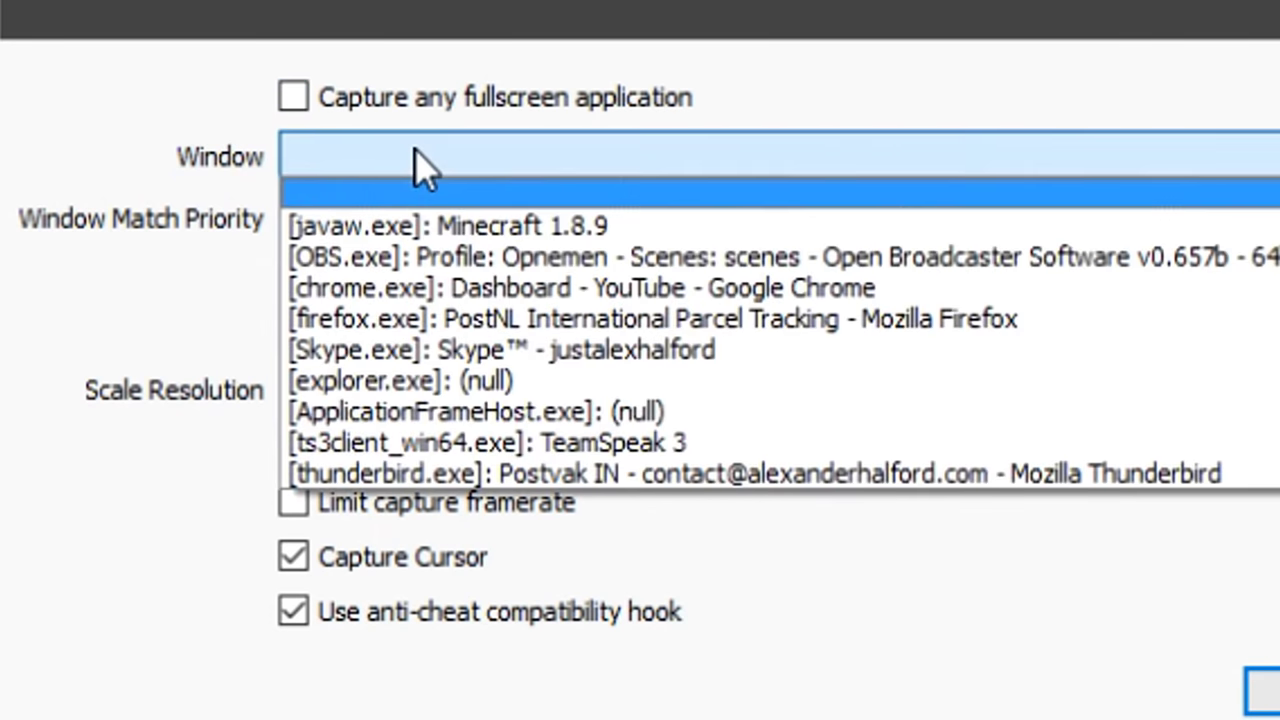
click(683, 238)
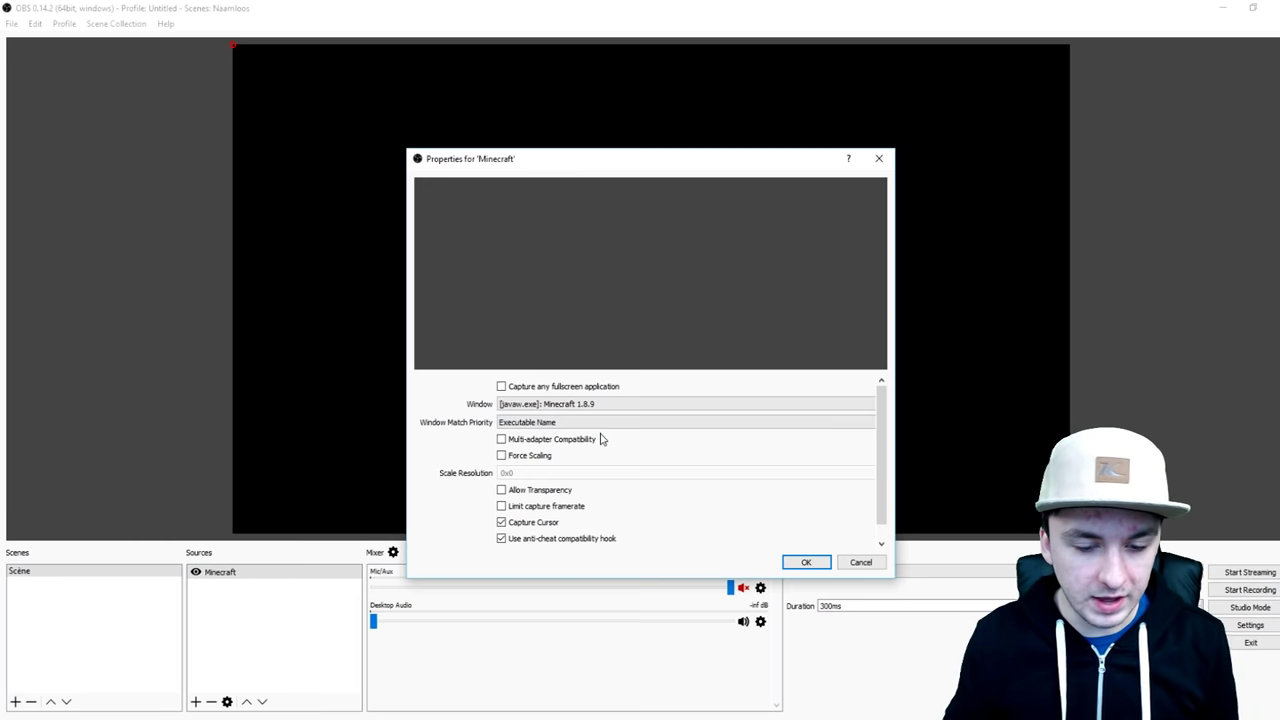
click(600, 422)
click(581, 451)
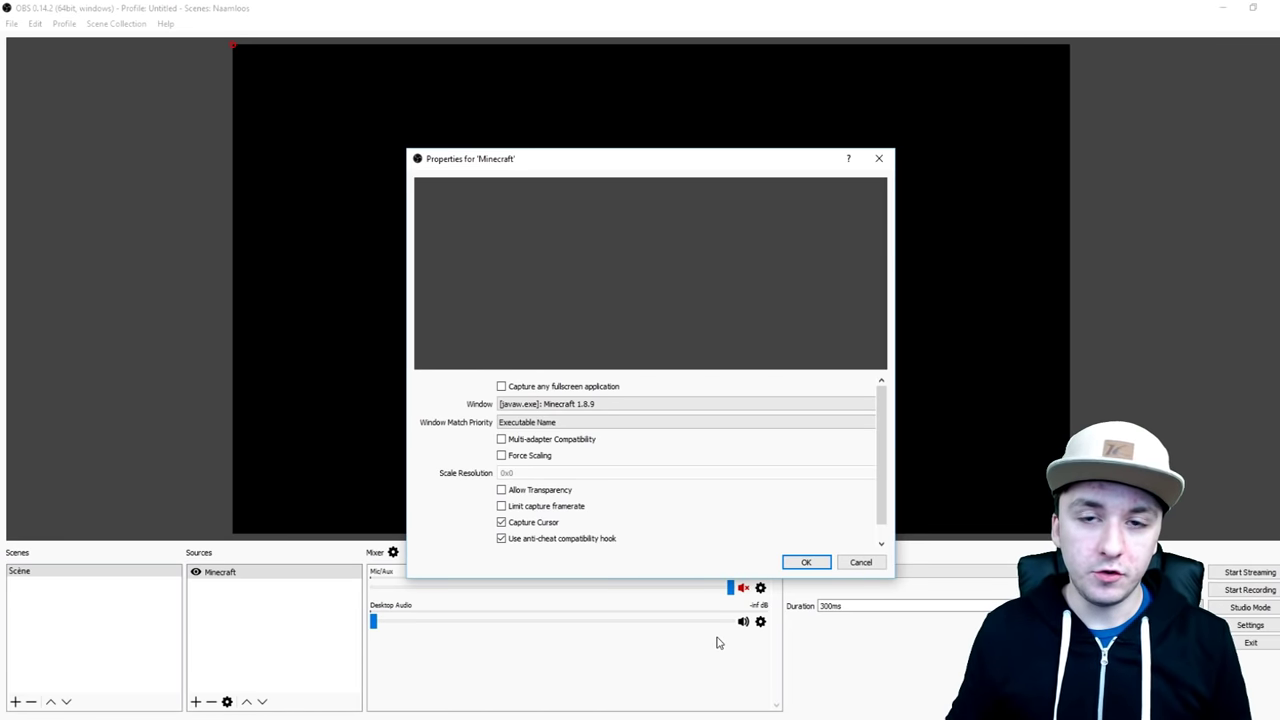
click(812, 557)
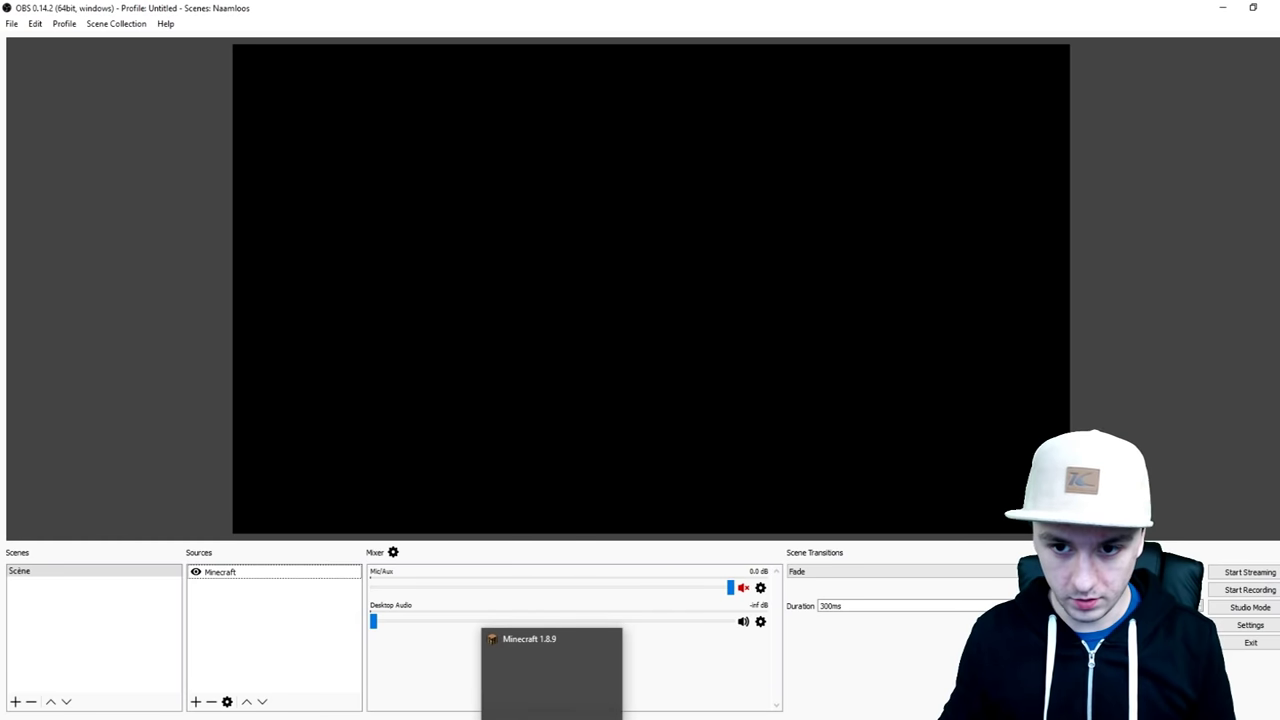
Step: Focus the Minecraft 1.8.9 window from the taskbar so the capture hooks into it
click(555, 680)
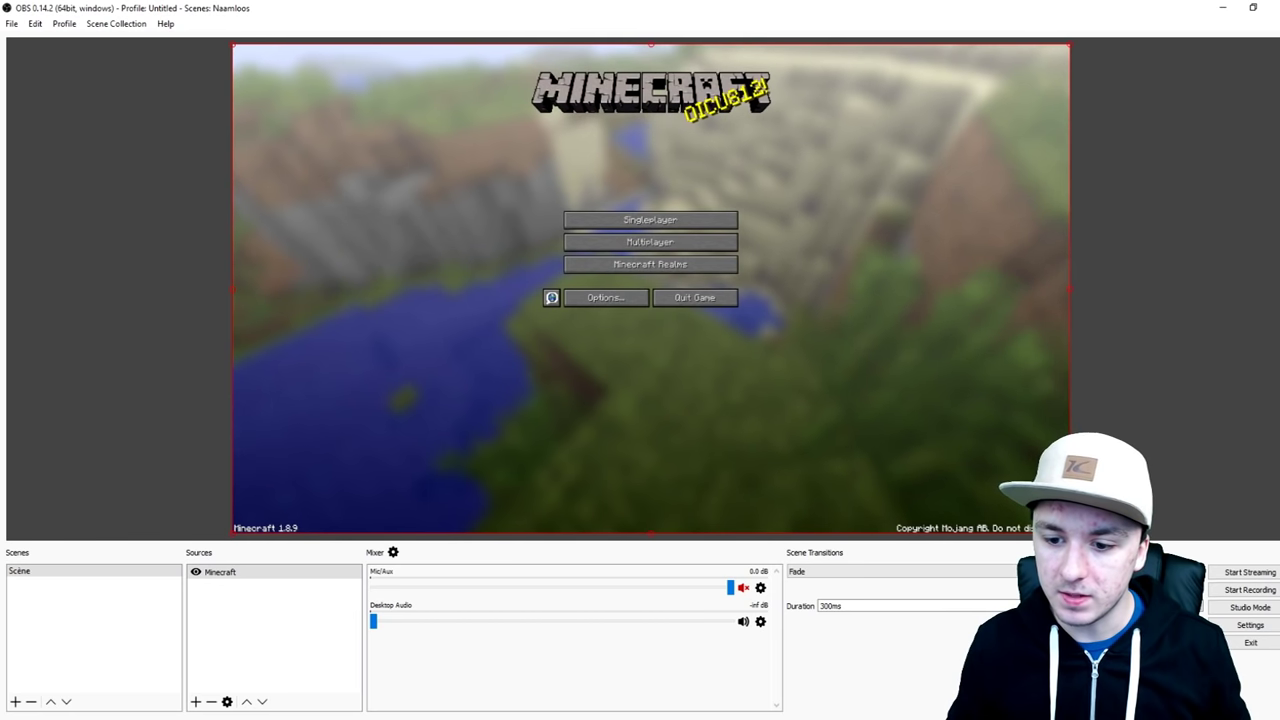
Step: Join the Hypixel server from Minecraft's Multiplayer server list
click(1170, 410)
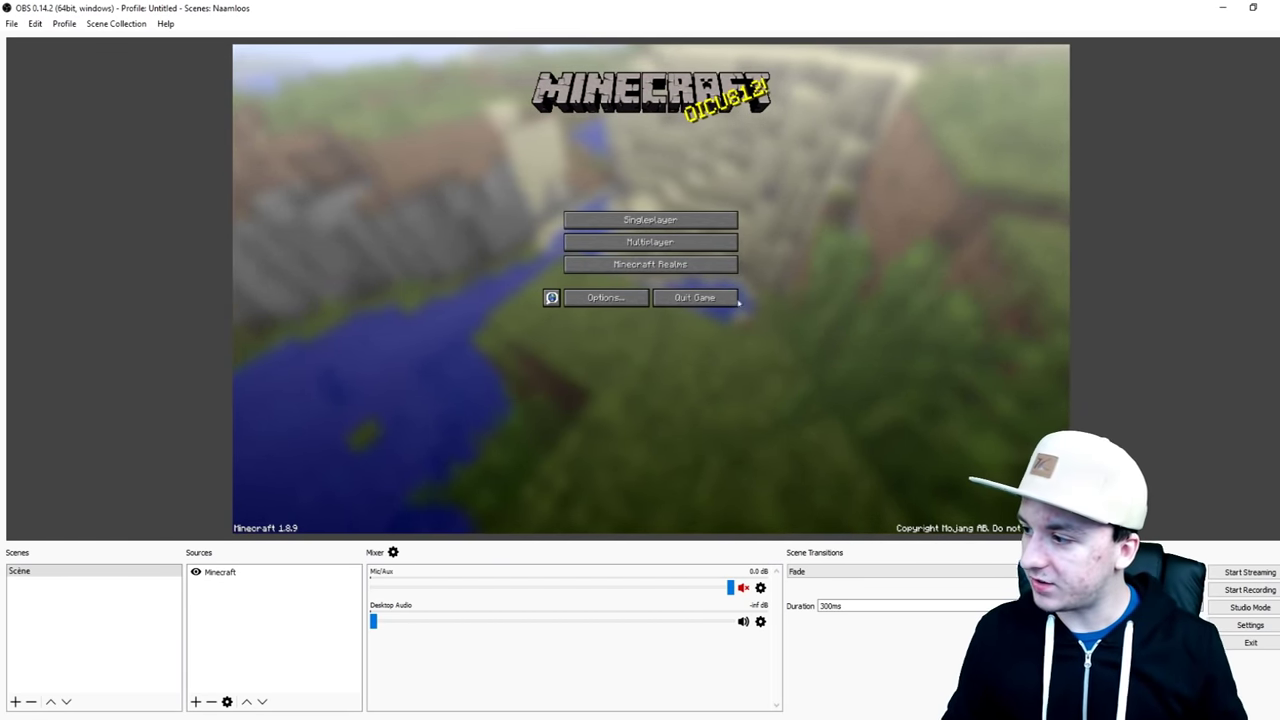
click(645, 242)
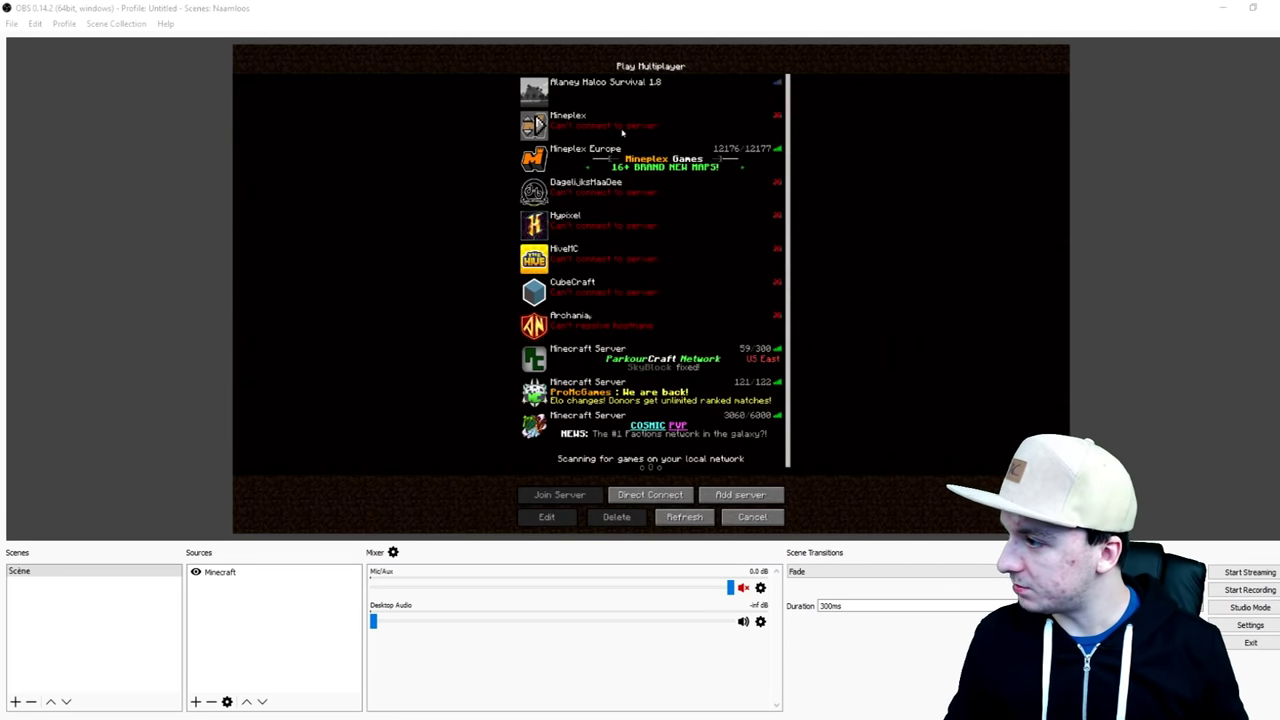
double_click(594, 228)
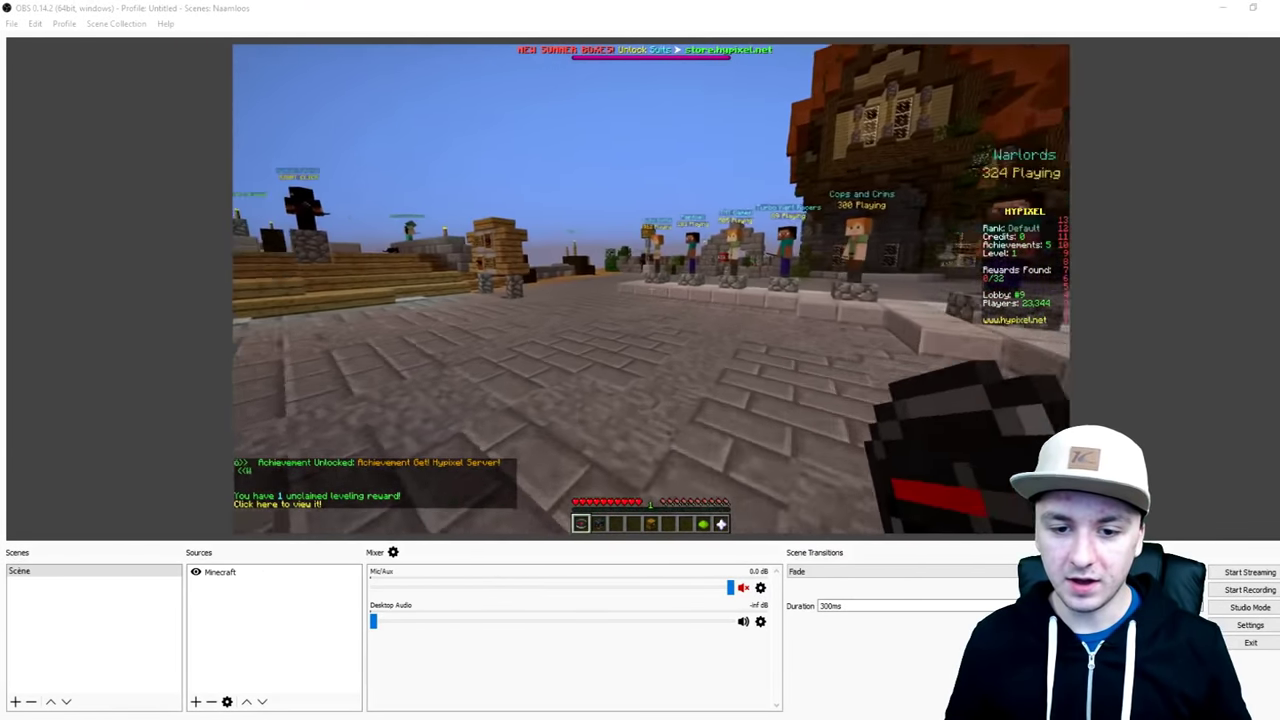
Step: Browse Minecraft's Options and Video Settings screens from the in-game menu in the lobby
key(Escape)
click(626, 250)
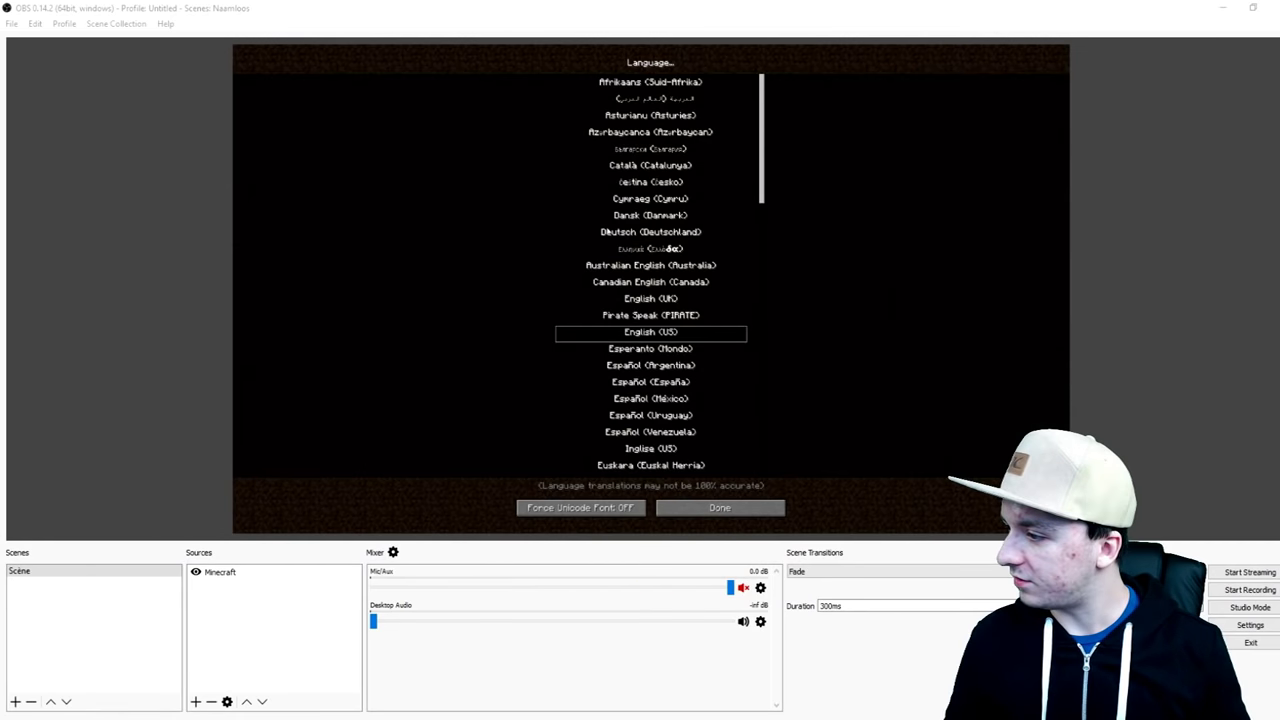
key(Escape)
key(Escape)
click(580, 220)
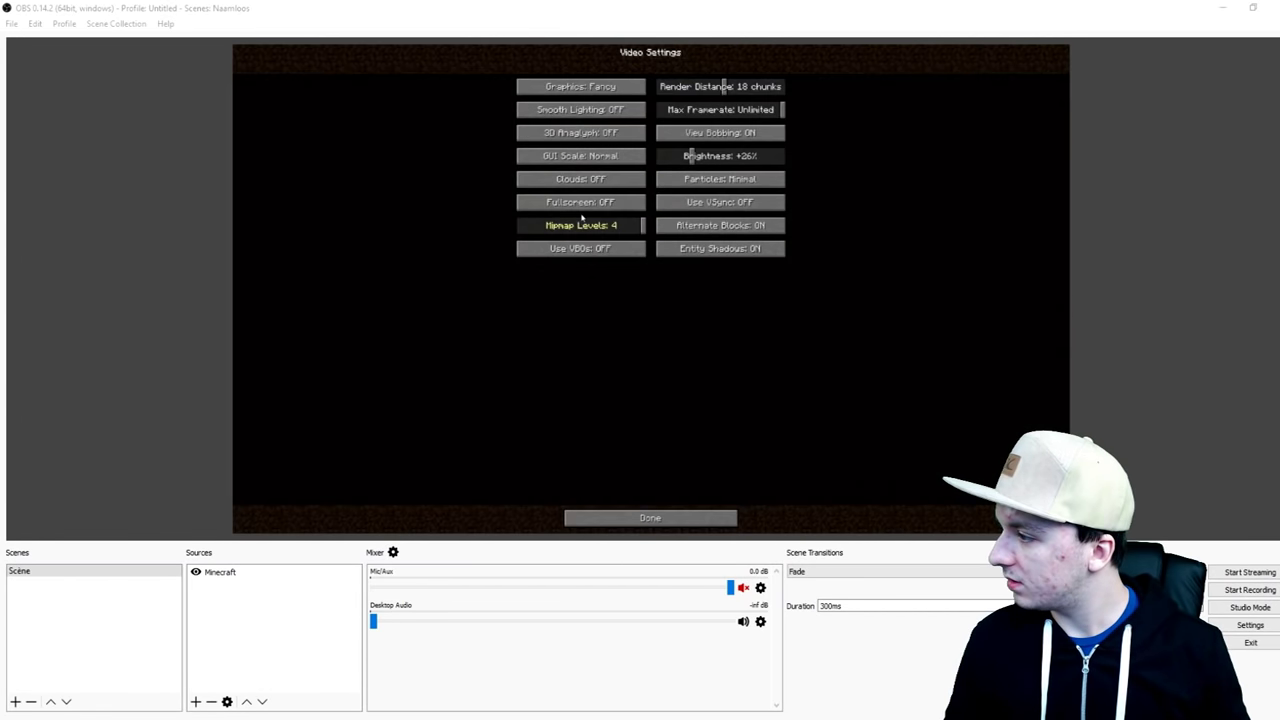
key(Escape)
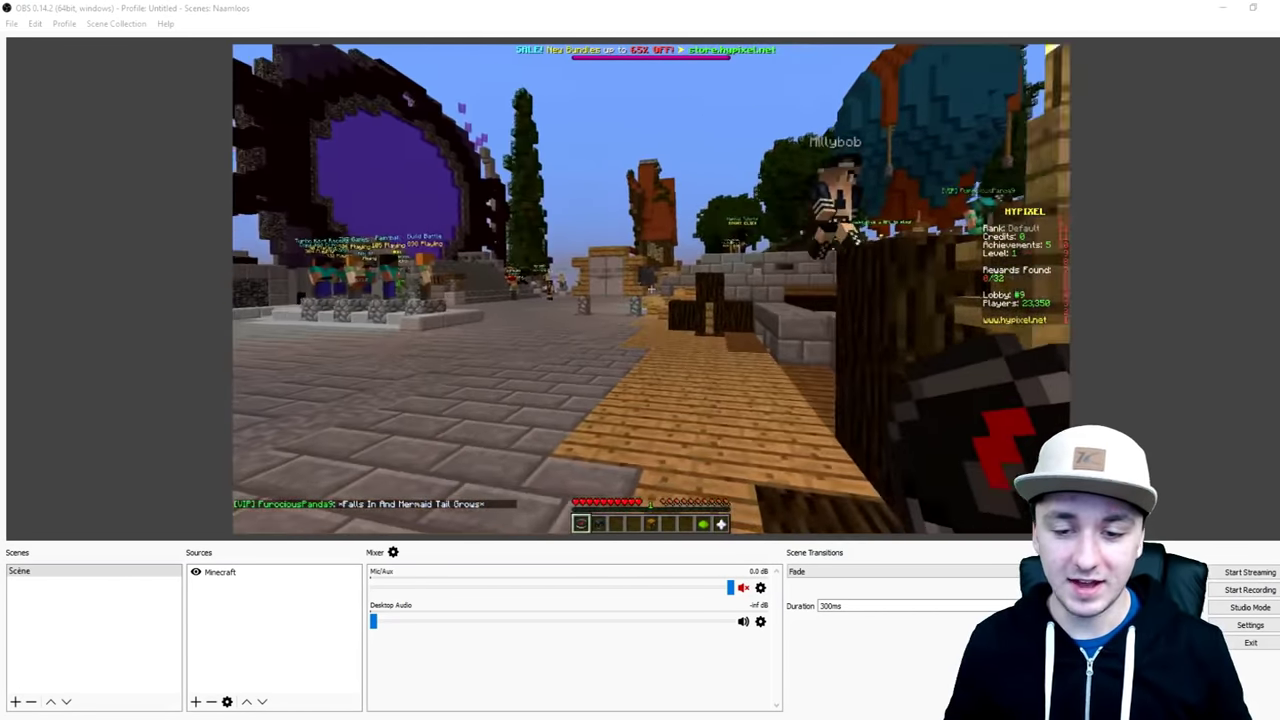
key(Escape)
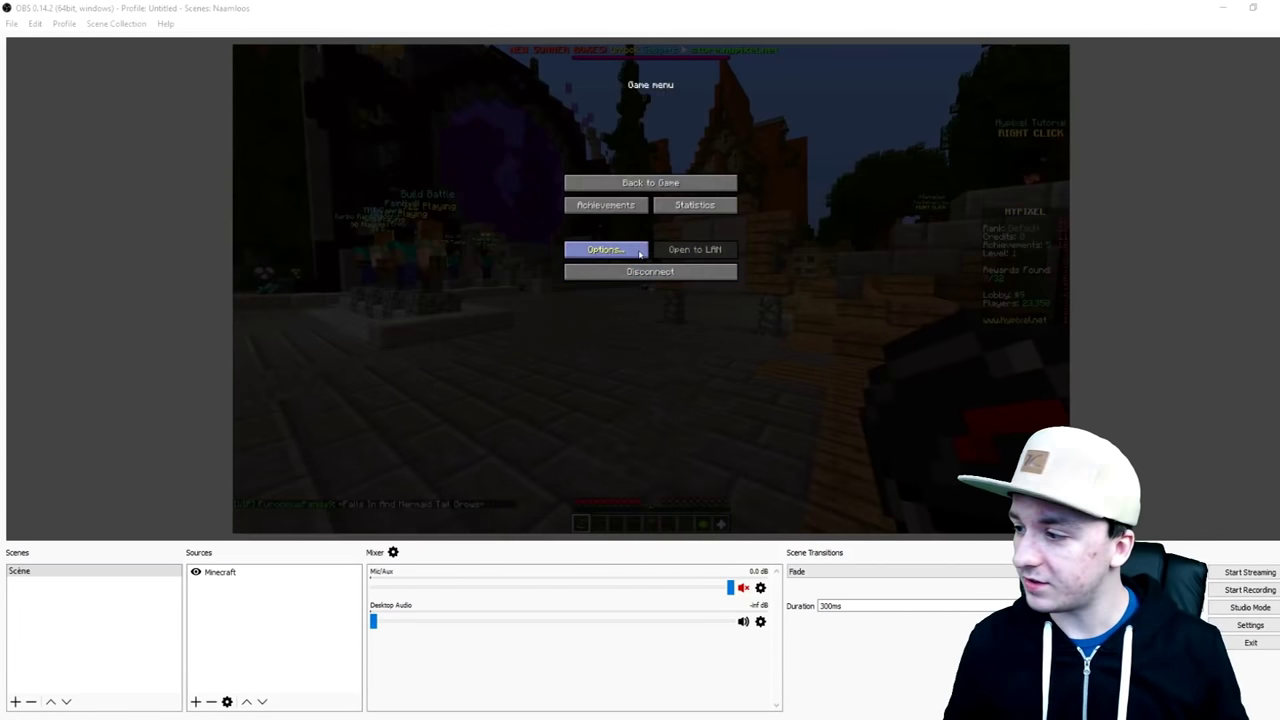
click(590, 218)
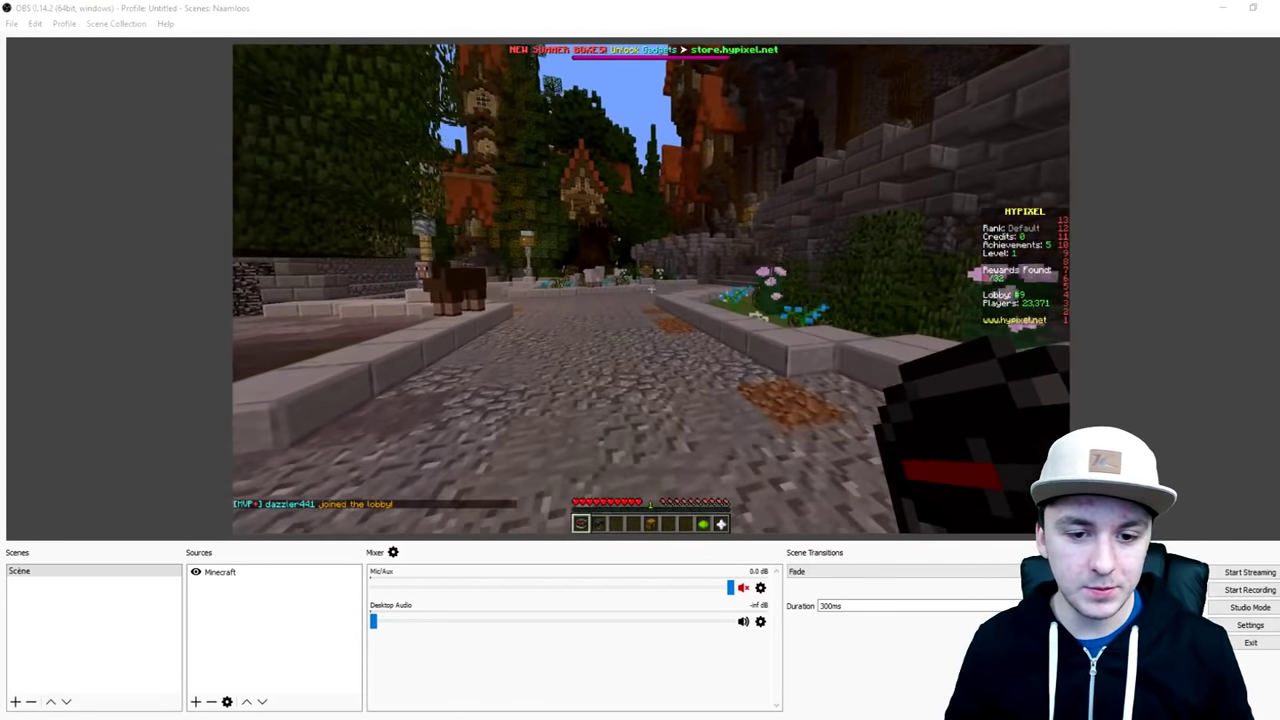
Step: Disconnect from Hypixel through the in-game menu and return to the Minecraft title screen
key(Escape)
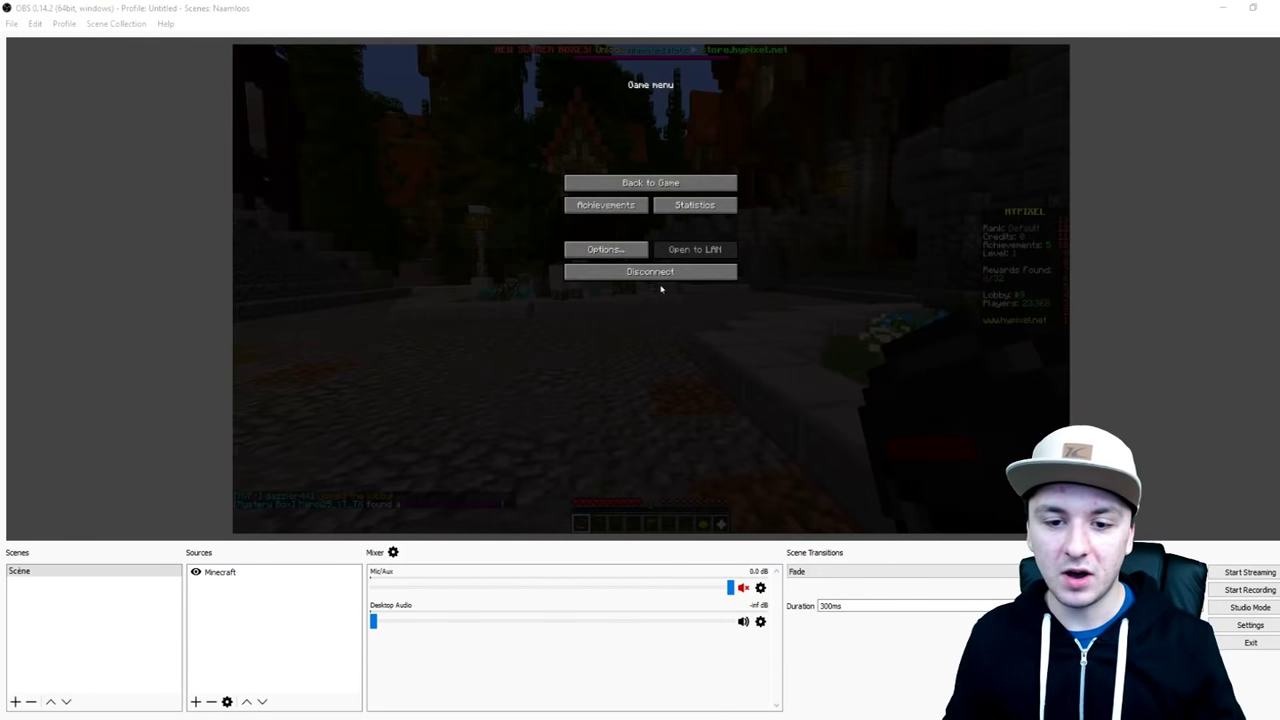
click(733, 279)
key(Escape)
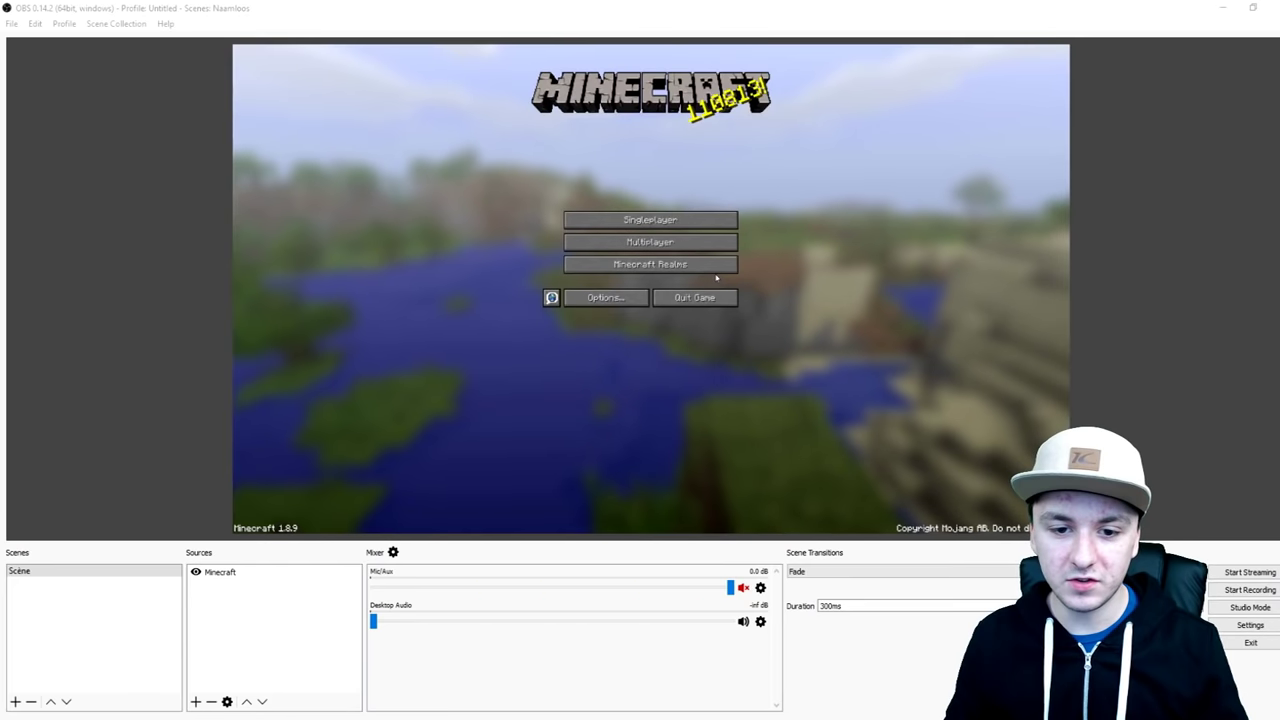